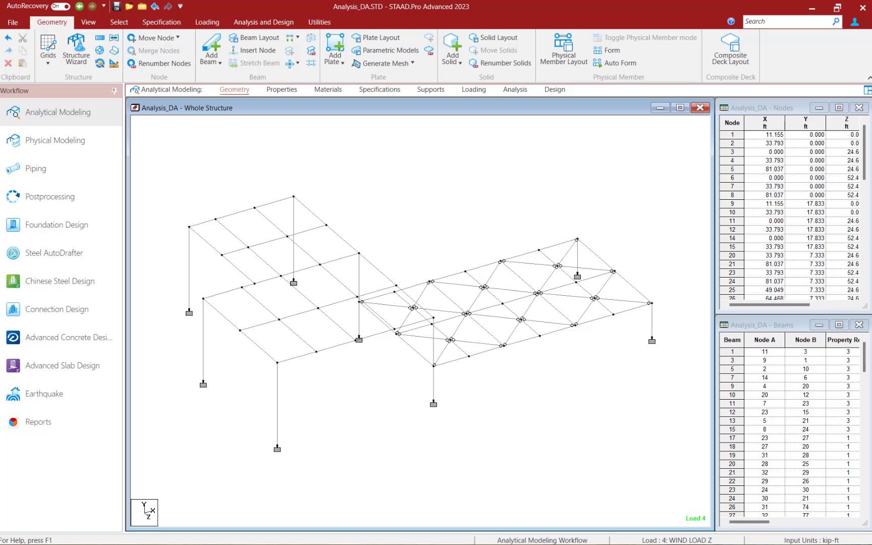
# Step through Properties, Materials, Specifications, Supports and Loading, then expand Load Cases Details listing cases 1–14
pyautogui.click(283, 90)
pyautogui.click(322, 91)
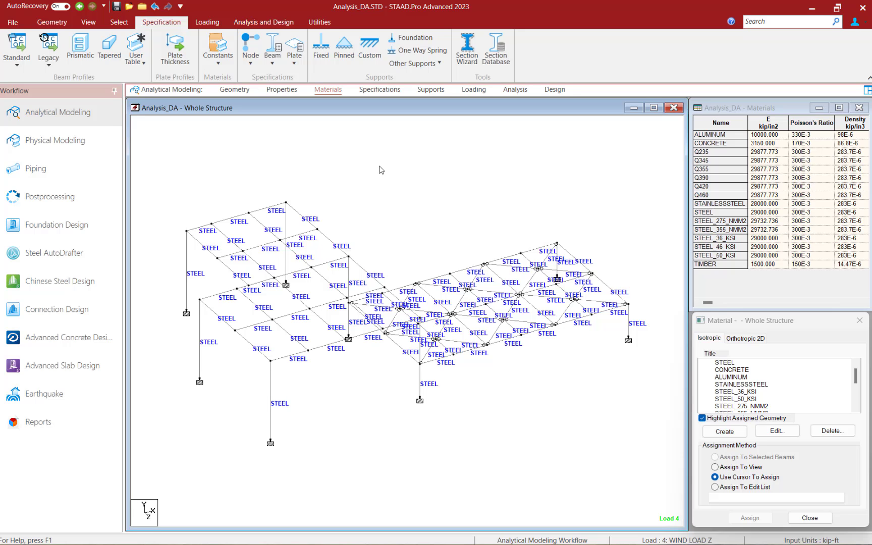
pyautogui.click(380, 90)
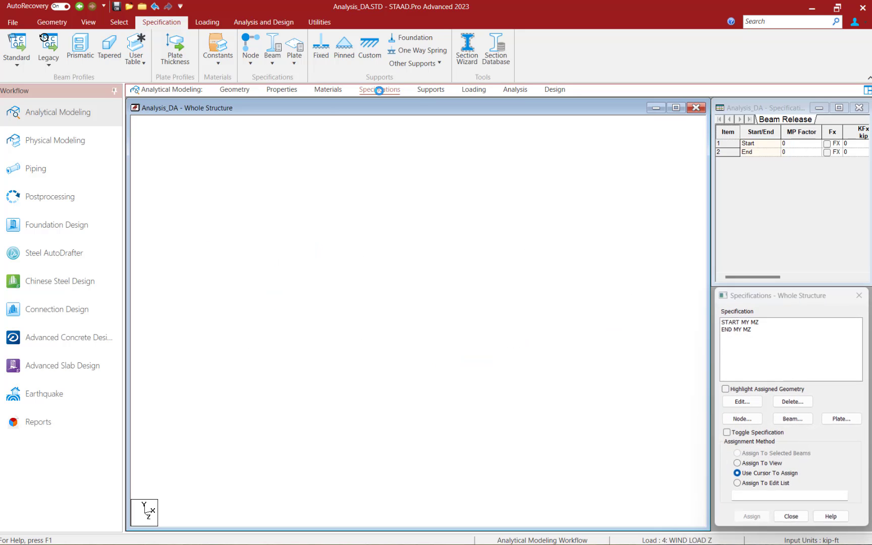
pyautogui.click(424, 91)
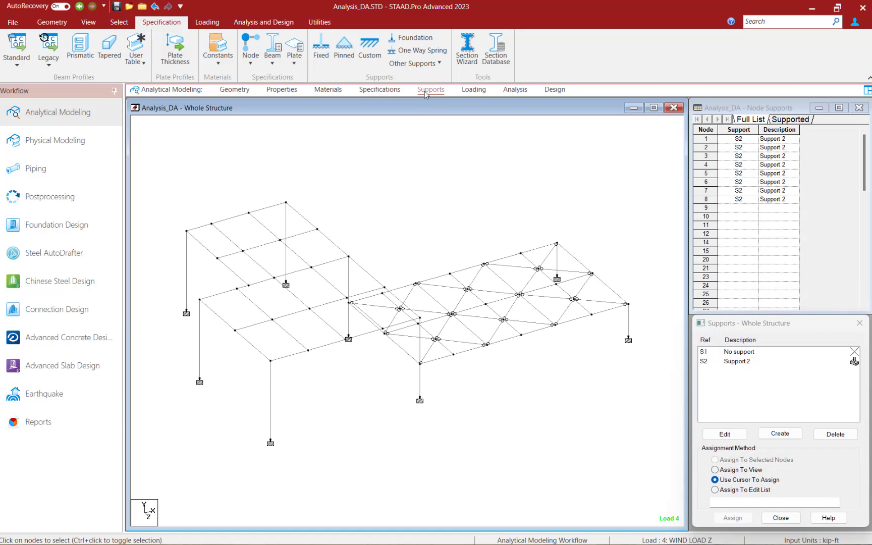
pyautogui.click(467, 92)
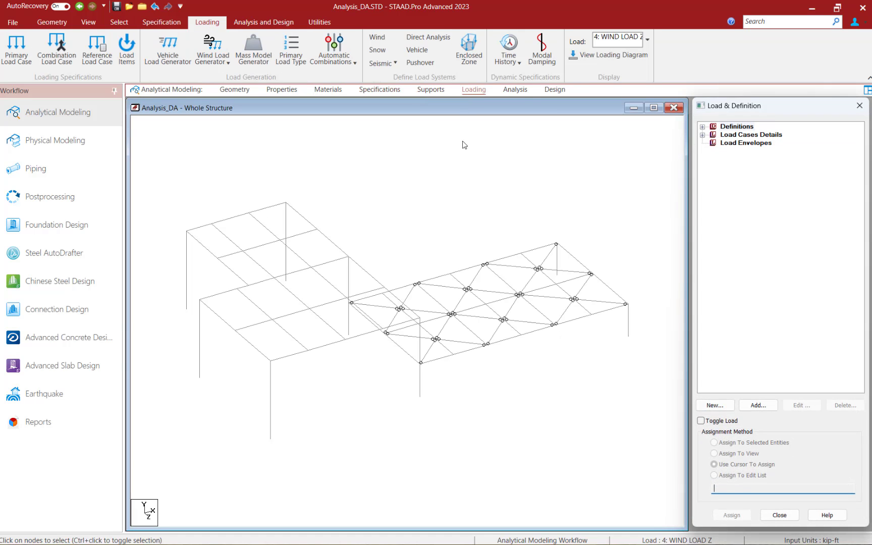
pyautogui.click(702, 135)
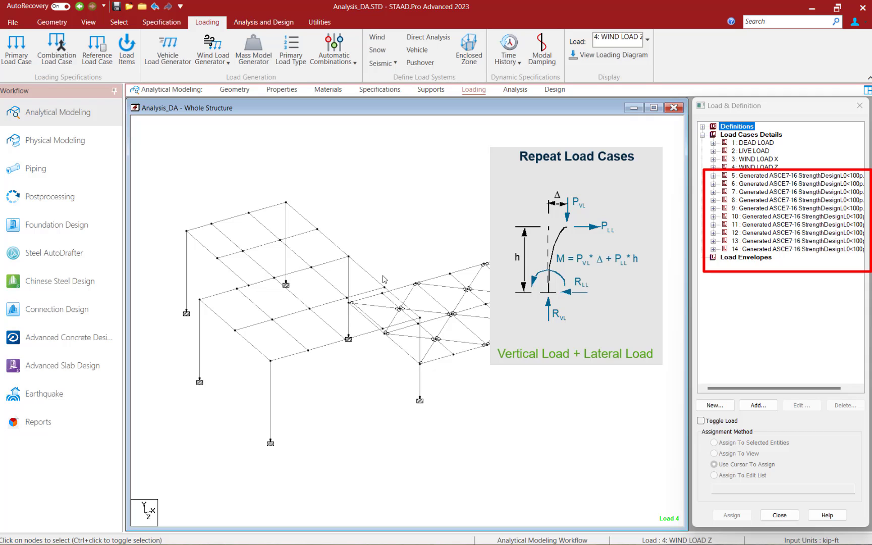
# Expand load case 5 and its REPEAT LOAD entry showing load 1 at factor 1.4
pyautogui.click(714, 175)
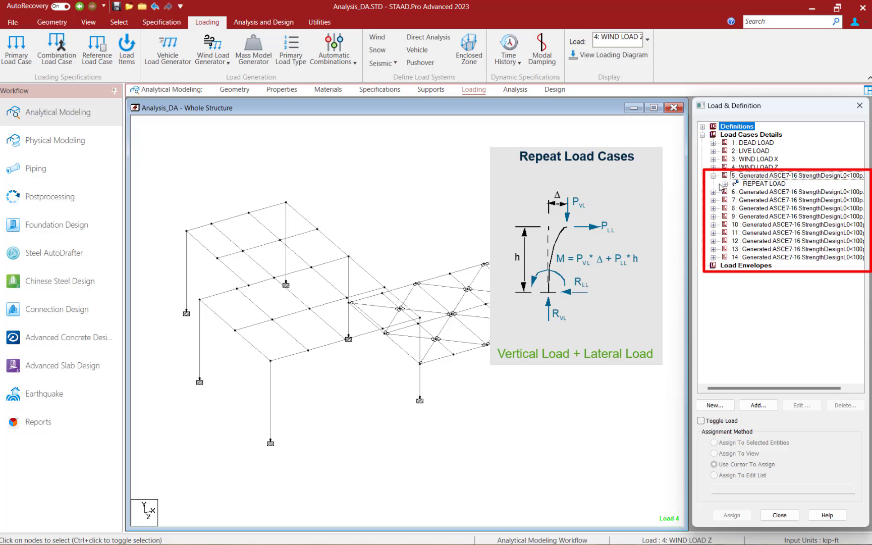
pyautogui.click(725, 183)
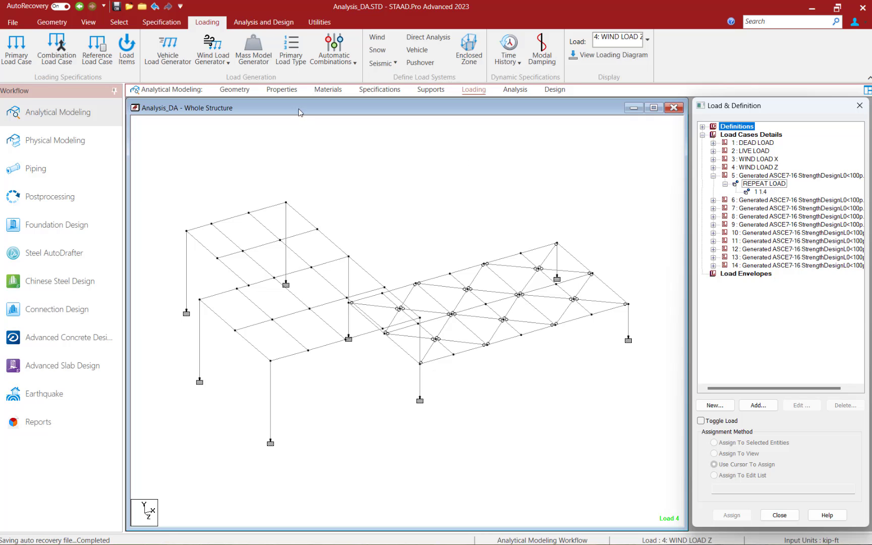
# Switch to the Analysis stage and bring up the Analysis/Print Commands dialog
pyautogui.click(508, 91)
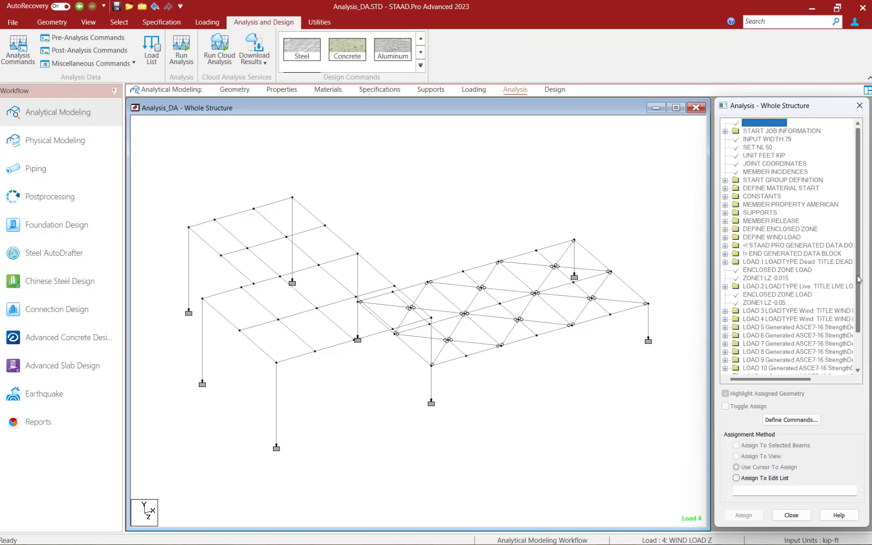
pyautogui.click(860, 337)
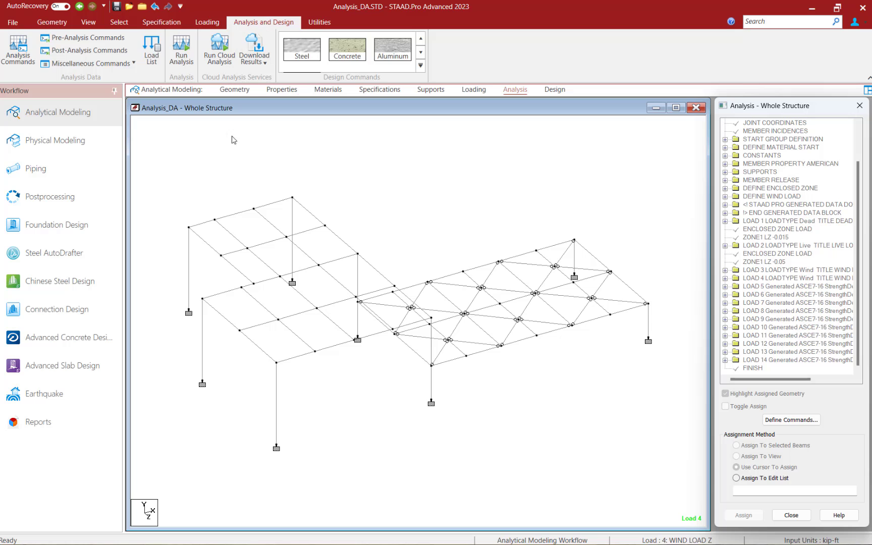
pyautogui.click(26, 62)
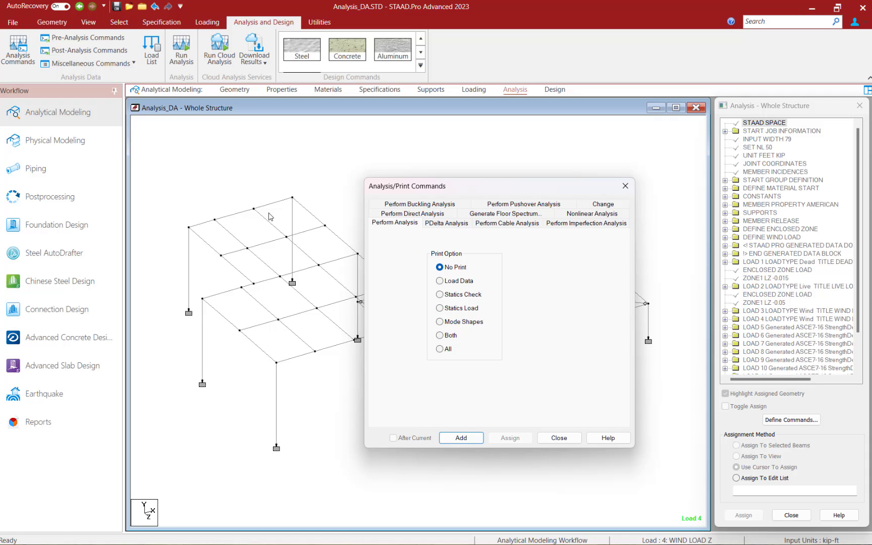
# Show the PDelta Analysis options with delta choices and iteration count
pyautogui.click(441, 225)
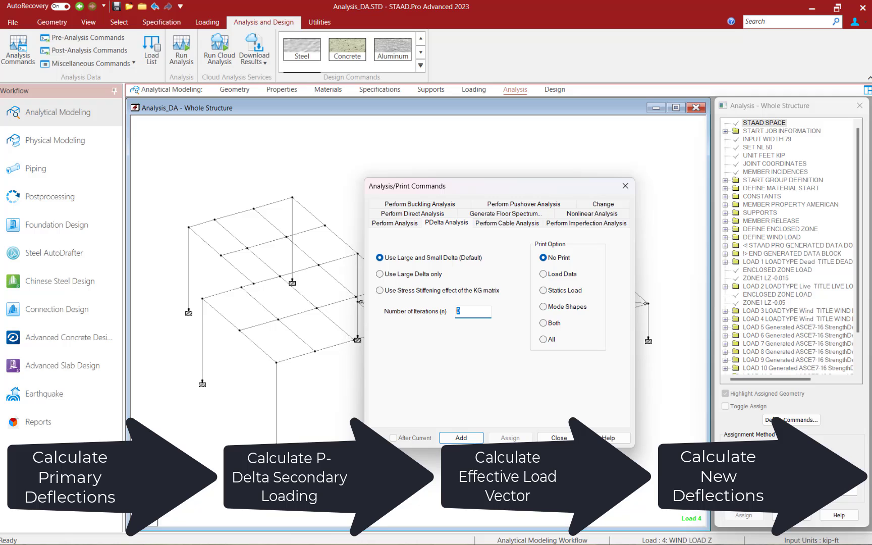
pyautogui.write('2')
pyautogui.write('0')
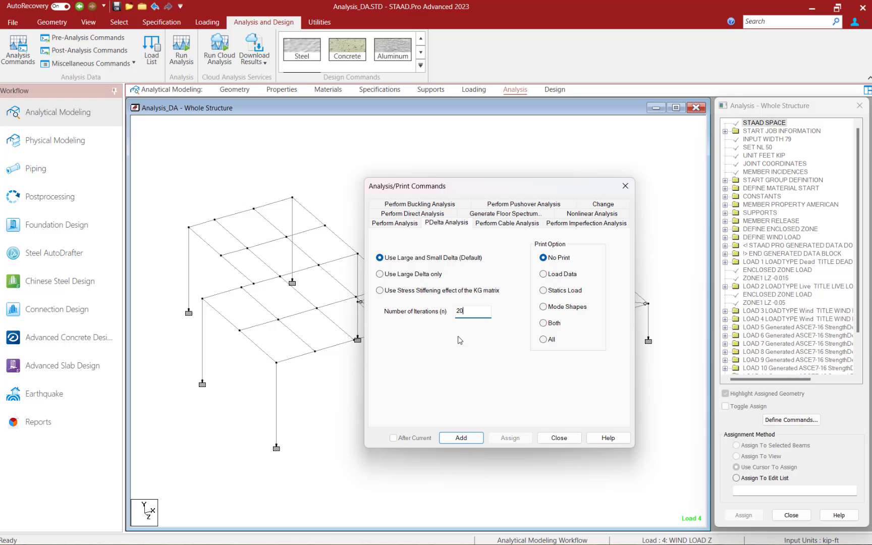
# Add a PDELTA 20 ANALYSIS command before FINISH and save the modified structure
pyautogui.click(456, 438)
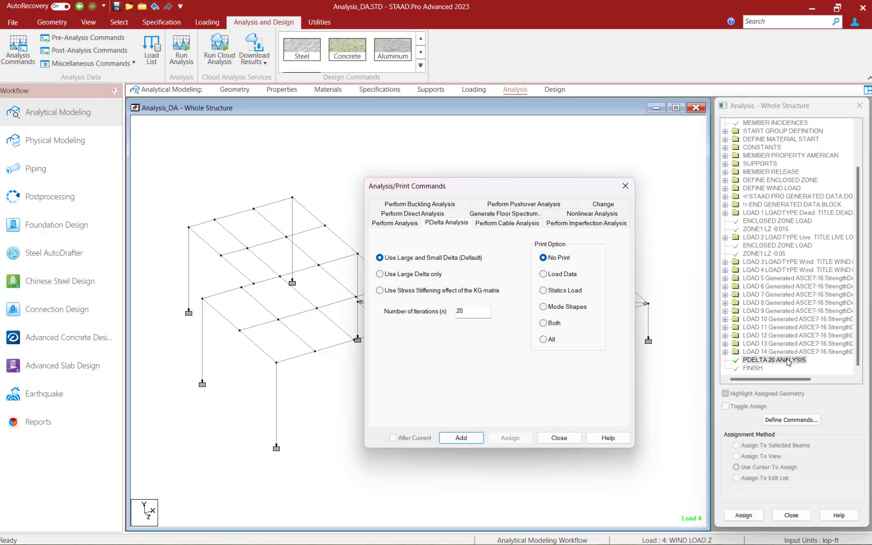
pyautogui.click(553, 442)
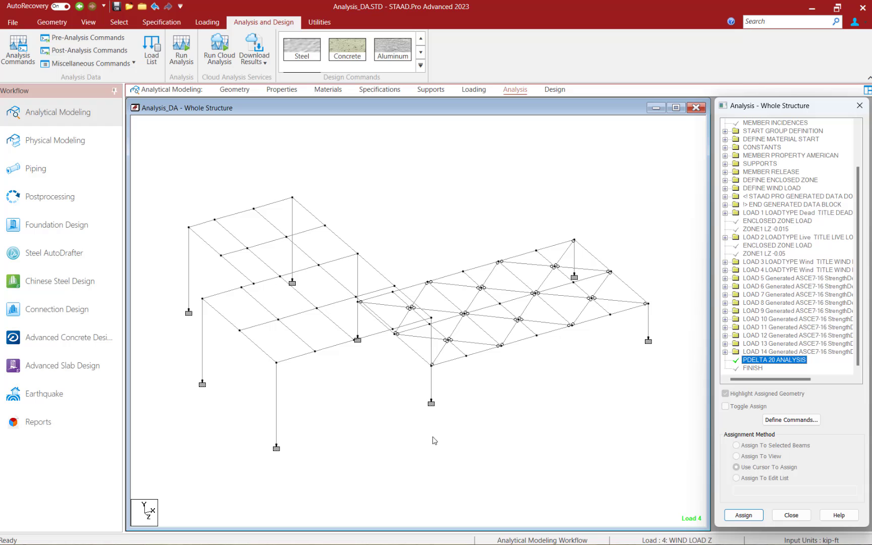
pyautogui.click(113, 12)
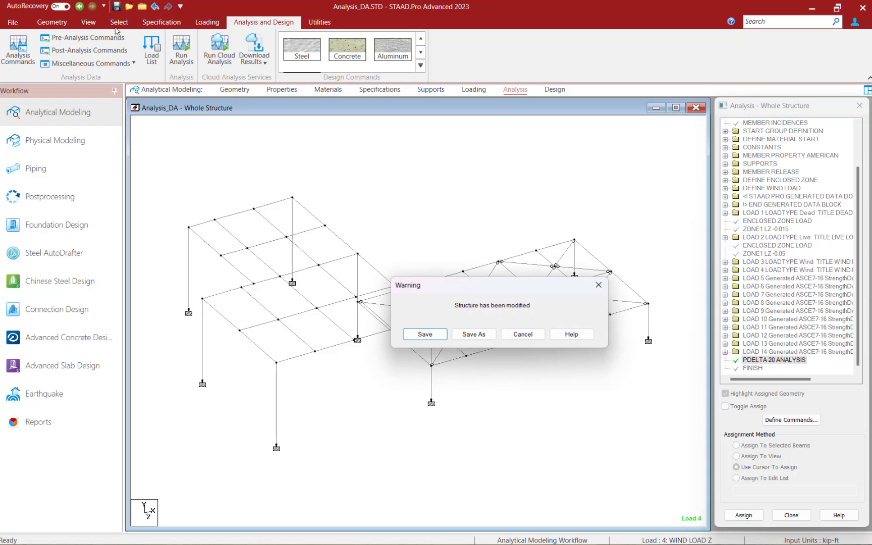
pyautogui.click(417, 335)
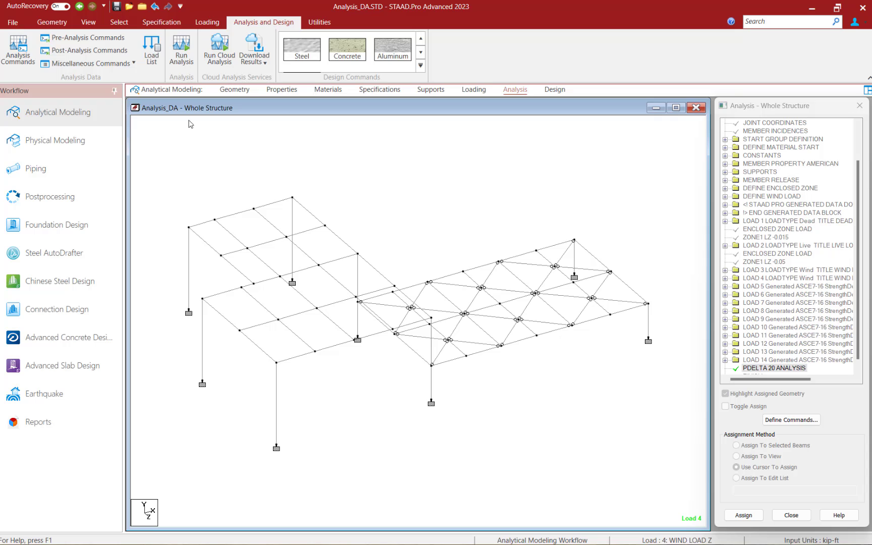
# Run the analysis and review its summary of 0 errors, 0 warnings and 2 notes
pyautogui.click(189, 63)
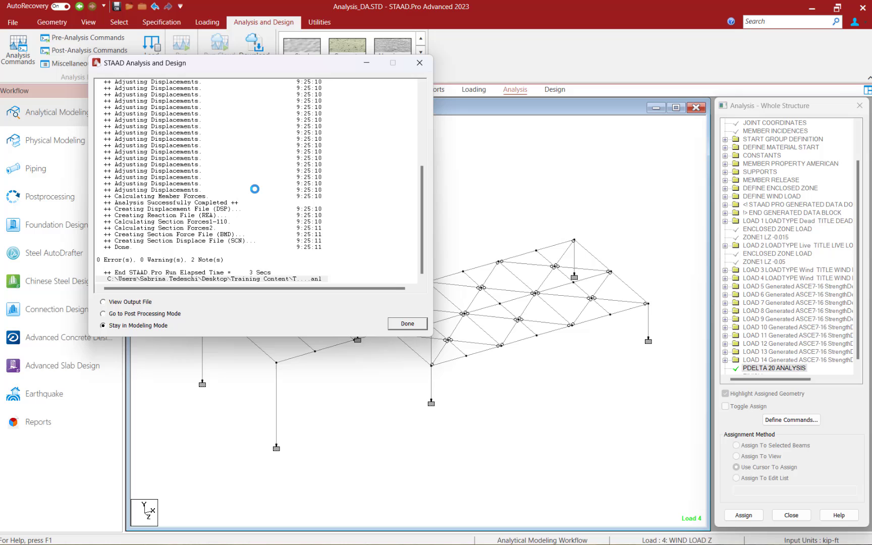
pyautogui.click(125, 264)
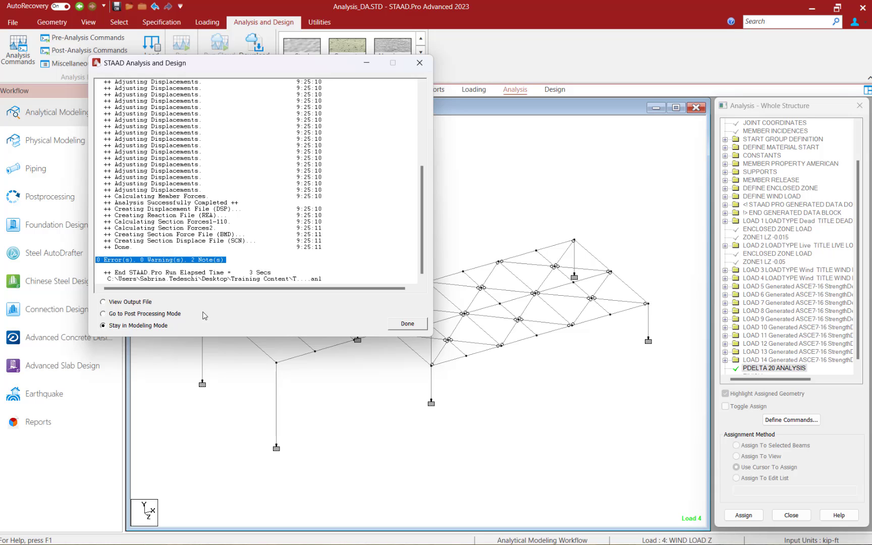
# Enter Post Processing Mode and inspect node 1 displacements for load case 5
pyautogui.click(170, 315)
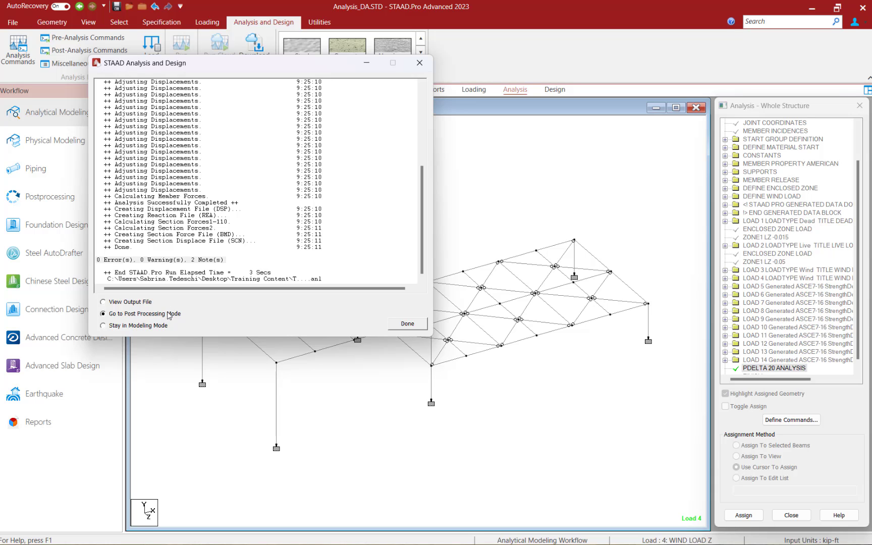
pyautogui.click(406, 323)
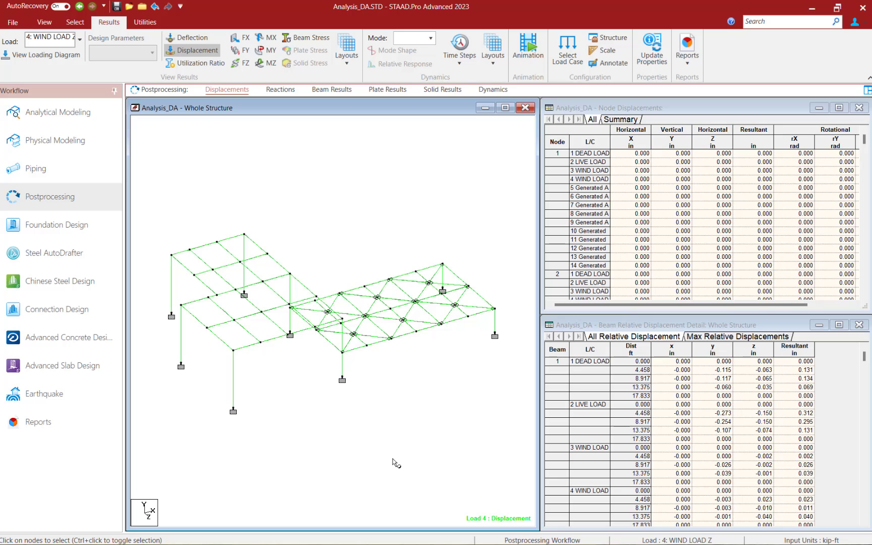
pyautogui.click(565, 188)
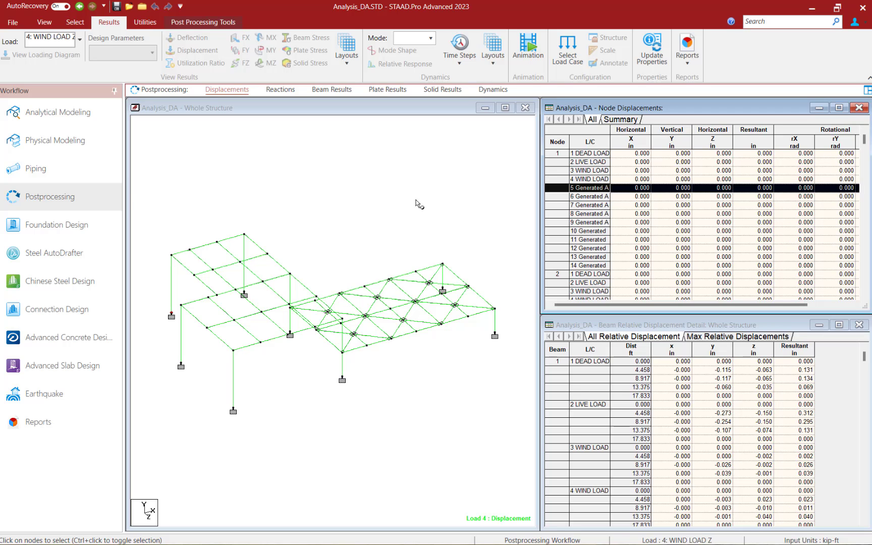
# Show the Reactions results and widen the Statics Check Results window to all columns
pyautogui.click(271, 91)
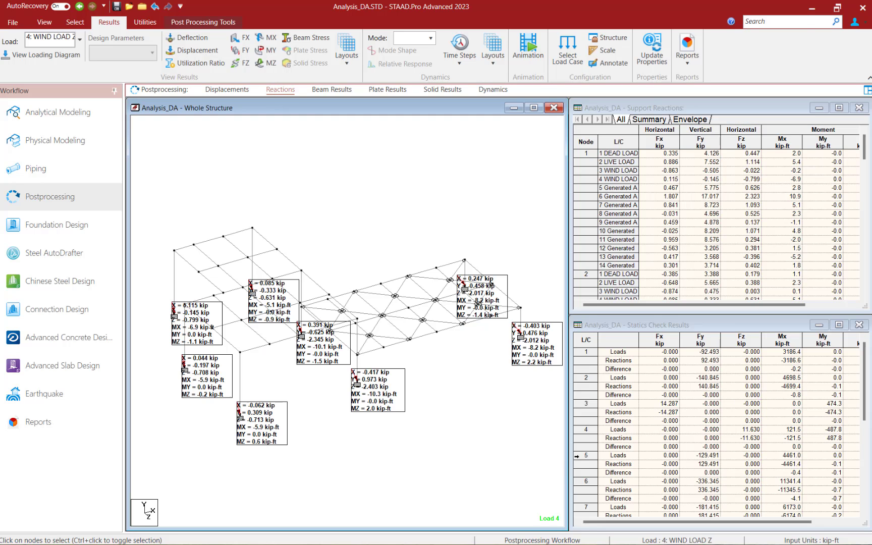
pyautogui.moveTo(572, 455); pyautogui.dragTo(408, 456)
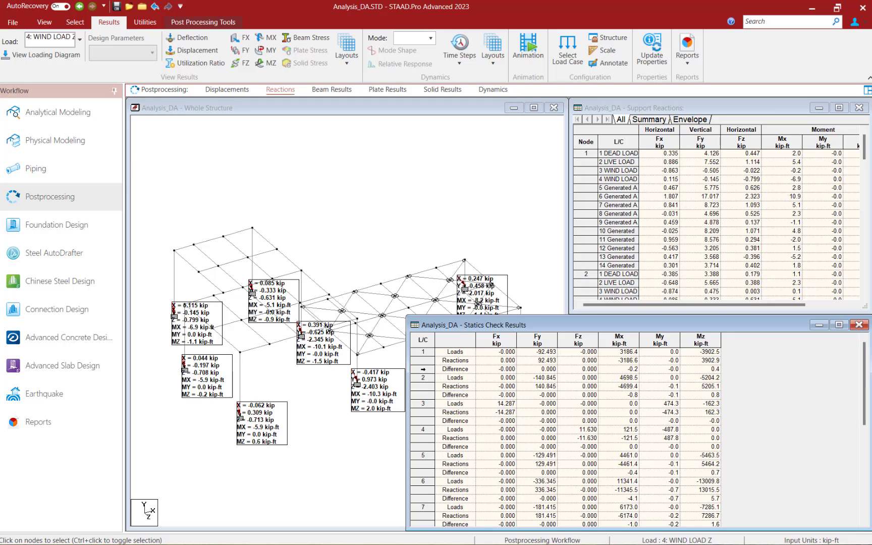
# Verify near-zero load-minus-reaction differences for L/C 1 to 6 and bring the reactions model view to front
pyautogui.click(423, 370)
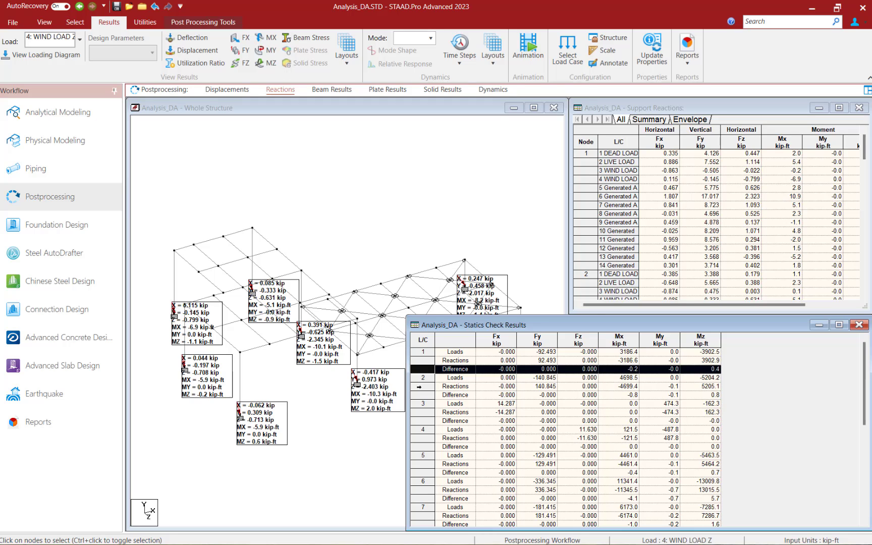
pyautogui.click(420, 395)
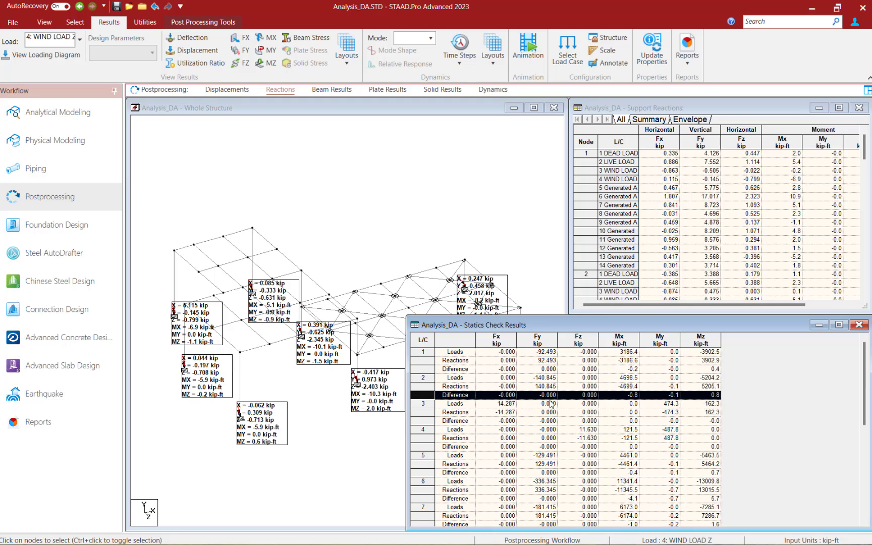
pyautogui.click(421, 421)
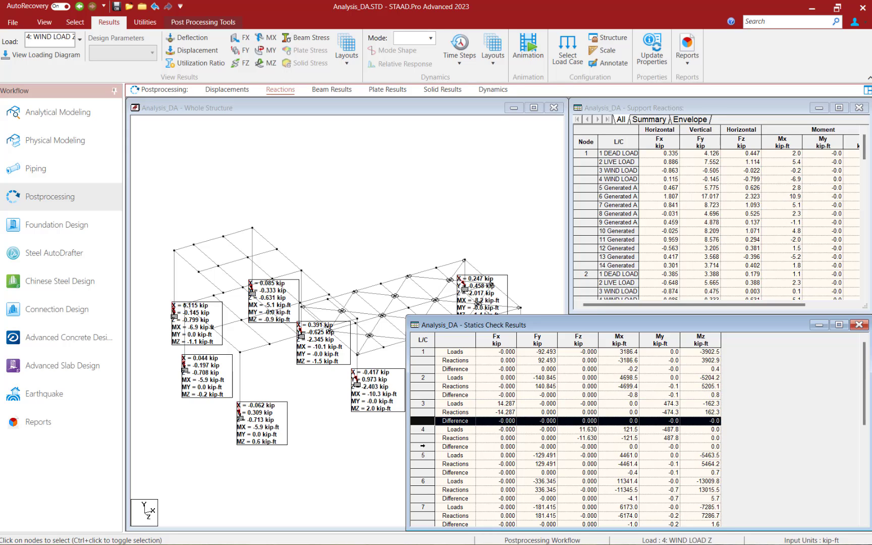
pyautogui.click(422, 448)
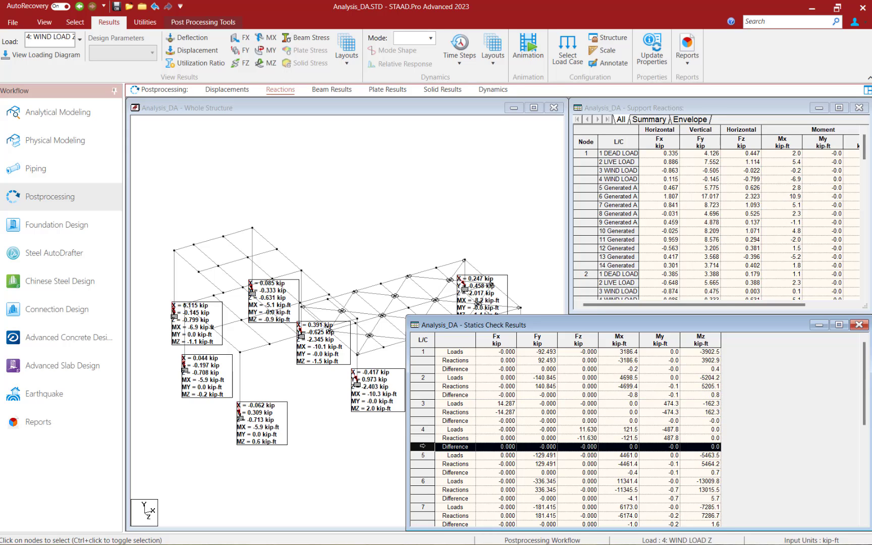
pyautogui.click(423, 473)
pyautogui.scroll(-1, 423, 481)
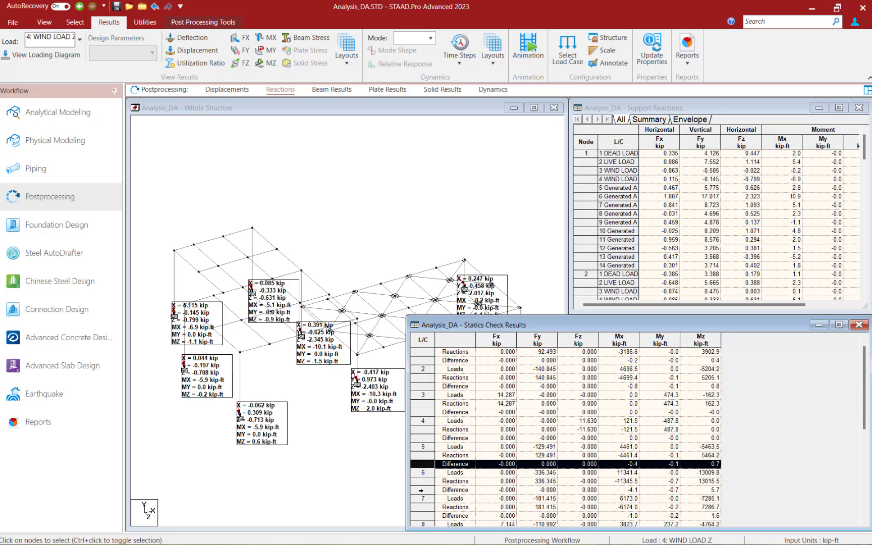
pyautogui.click(422, 490)
pyautogui.click(336, 498)
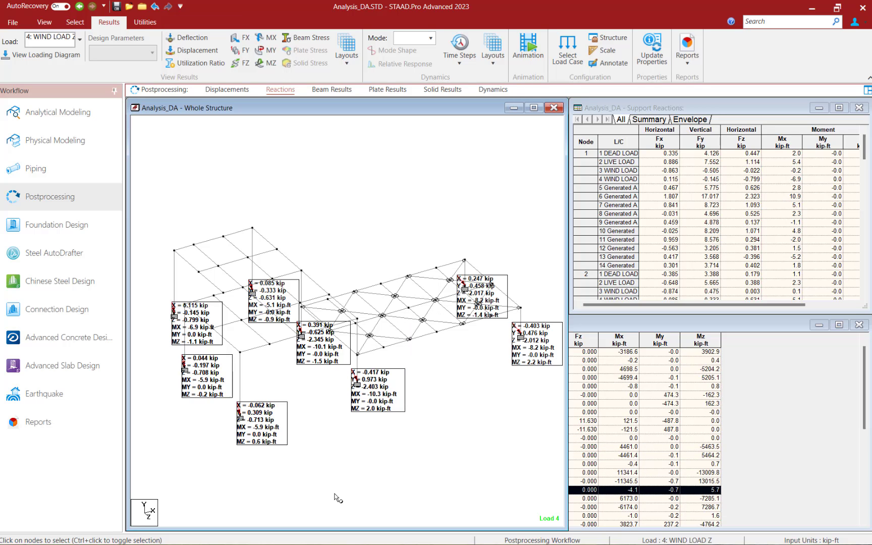